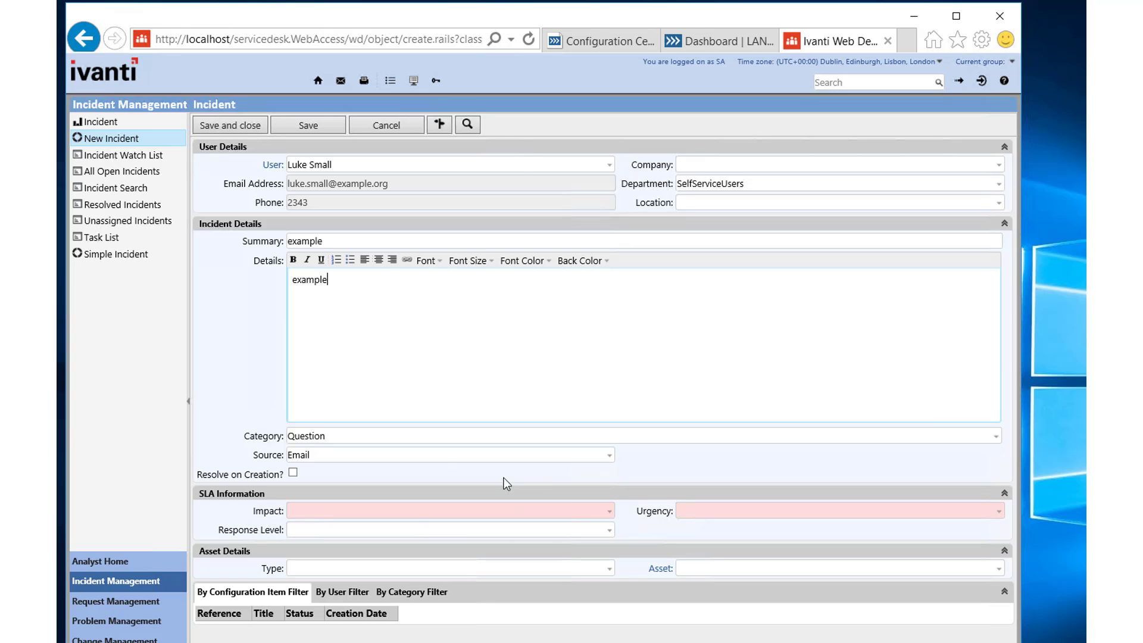
# - Set impact to Low and urgency to Low, then Medium, so Response Level shows Priority 4
pyautogui.click(611, 512)
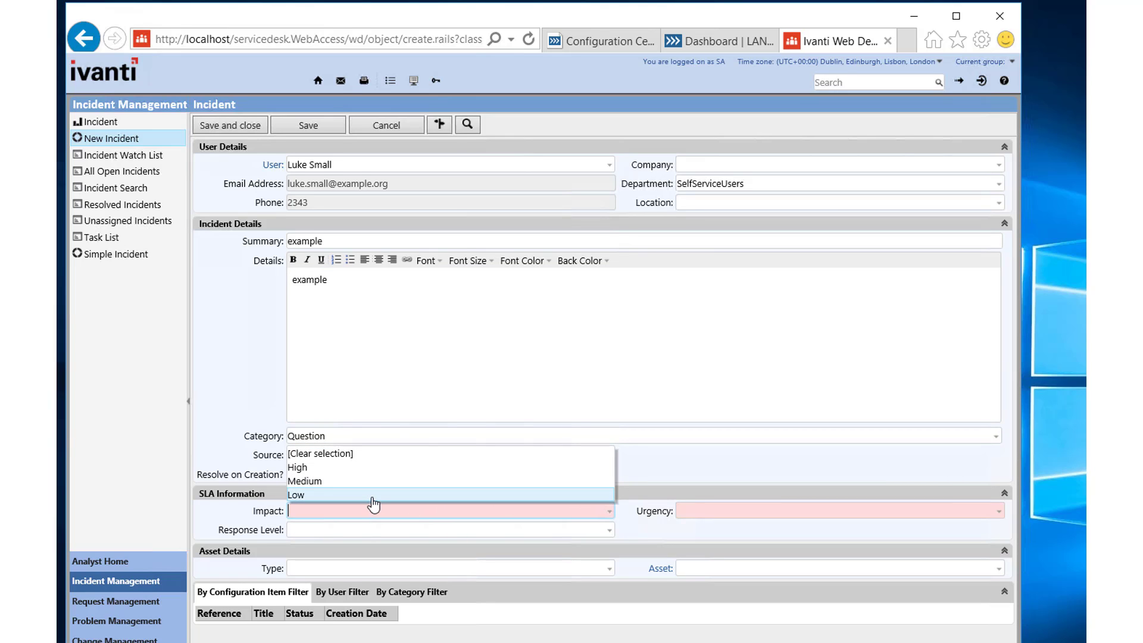
pyautogui.click(381, 495)
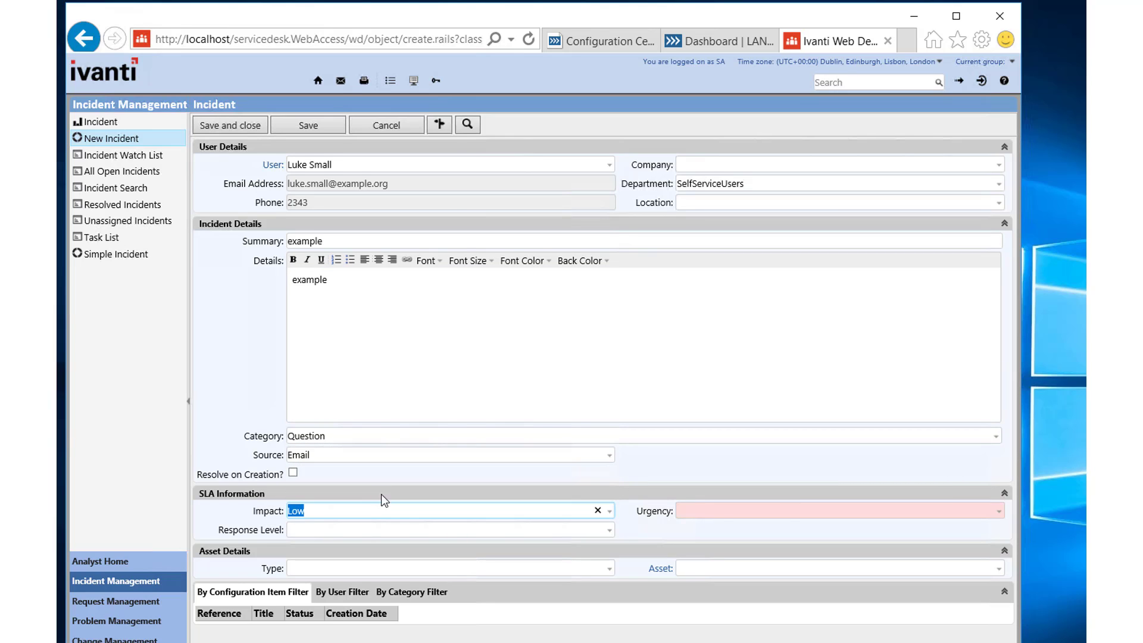
pyautogui.click(1000, 512)
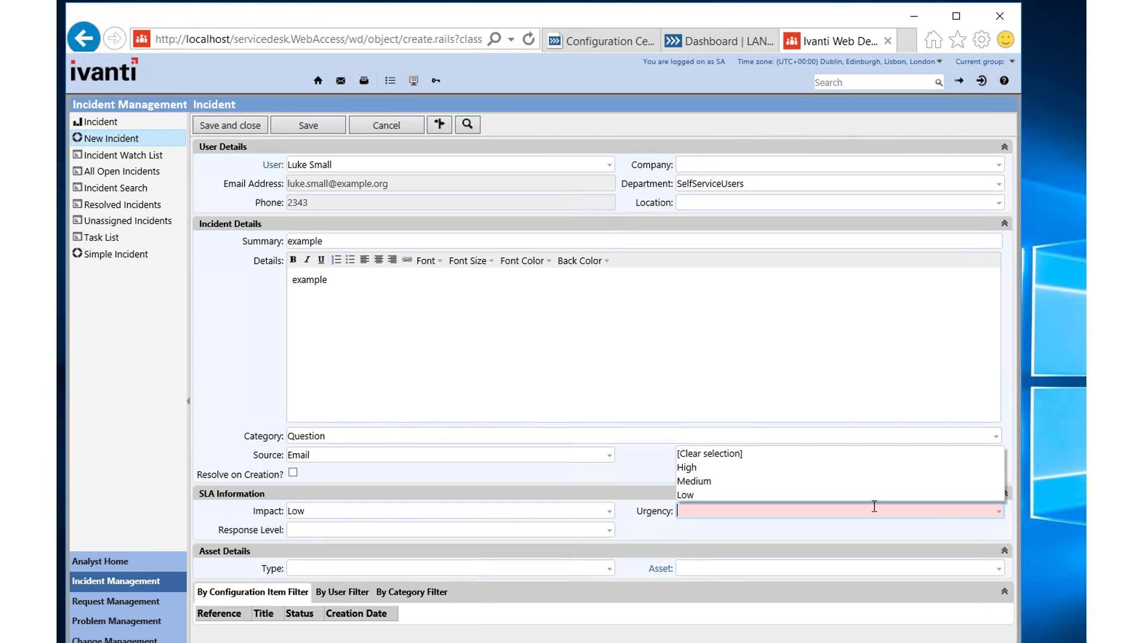
pyautogui.click(711, 495)
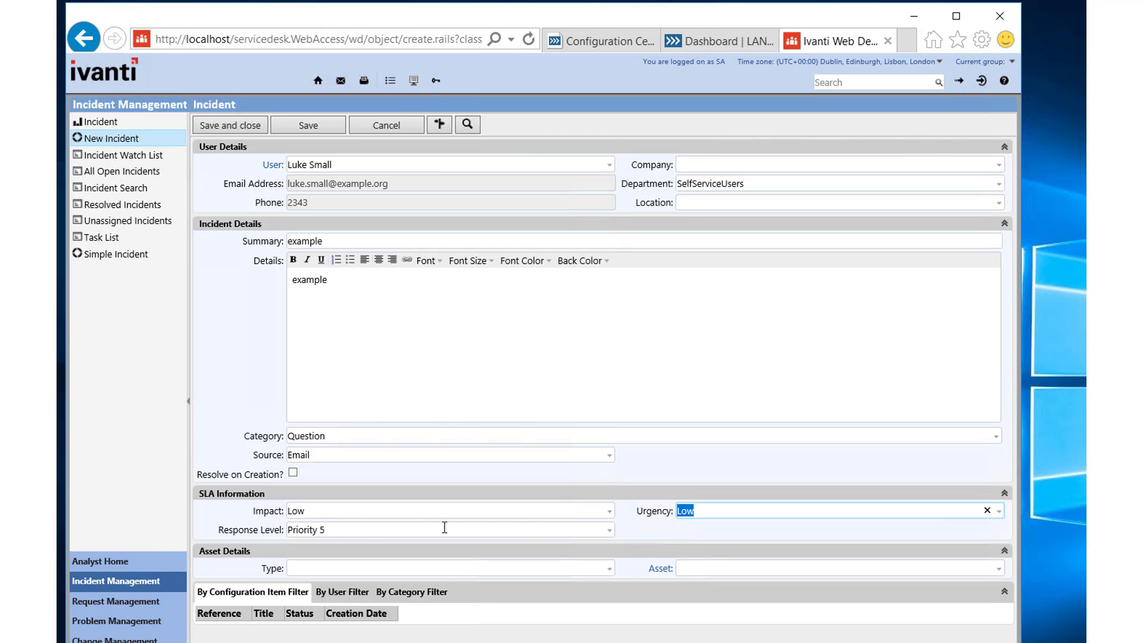
pyautogui.click(998, 512)
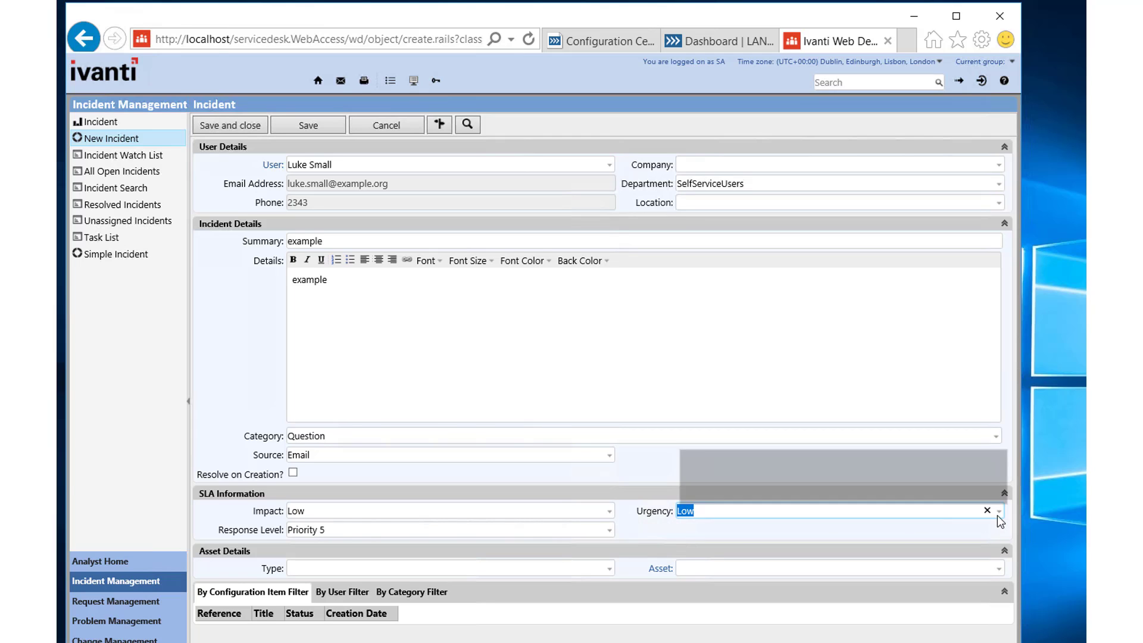
pyautogui.click(741, 482)
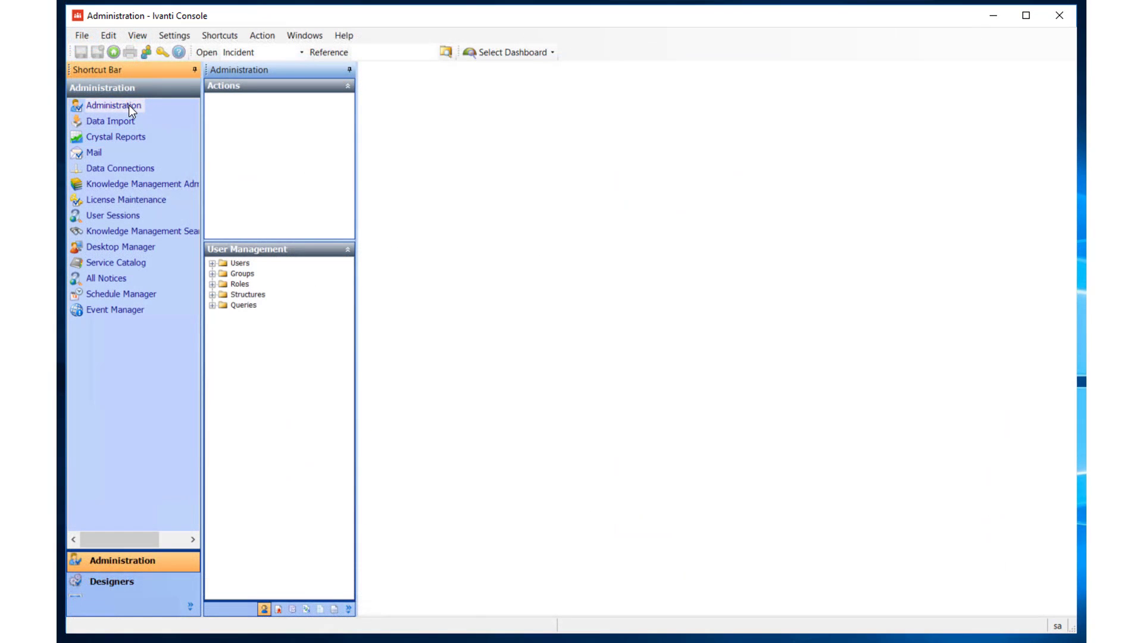
# - Open the rules list for Agreements > Incident Management > Incident > Response Agreements and widen the Agreement column
pyautogui.click(277, 609)
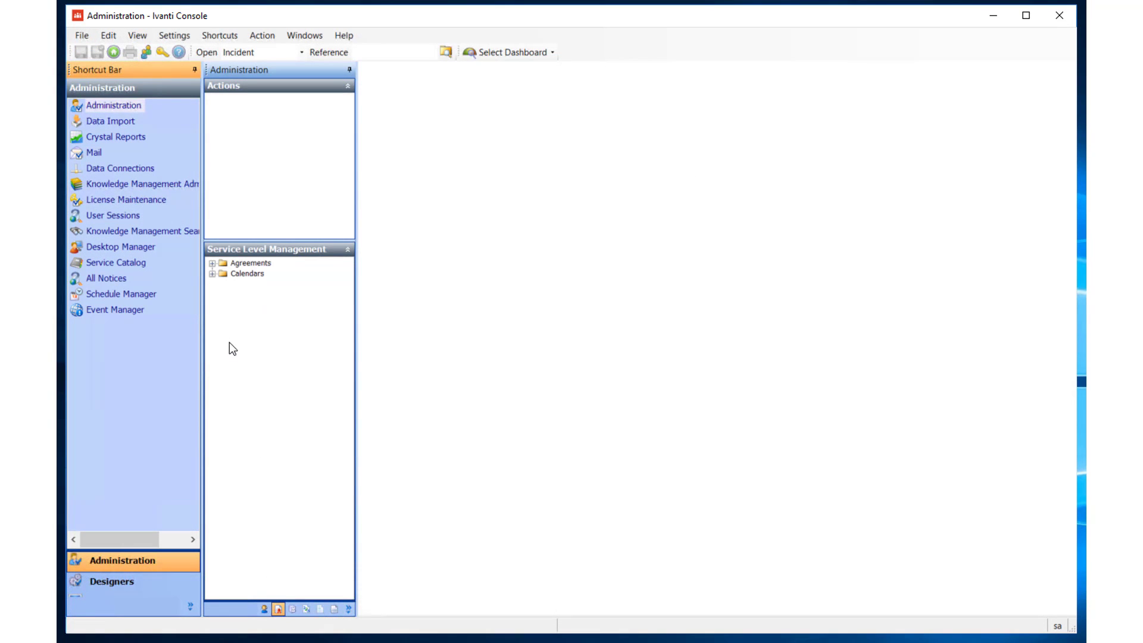
pyautogui.click(213, 263)
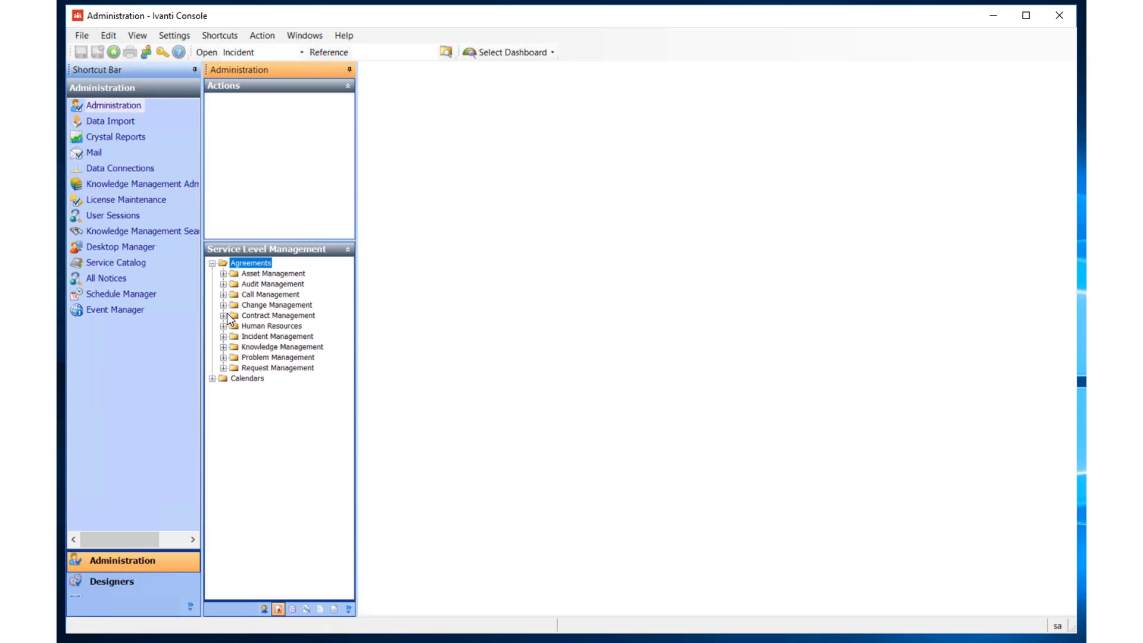
pyautogui.click(224, 337)
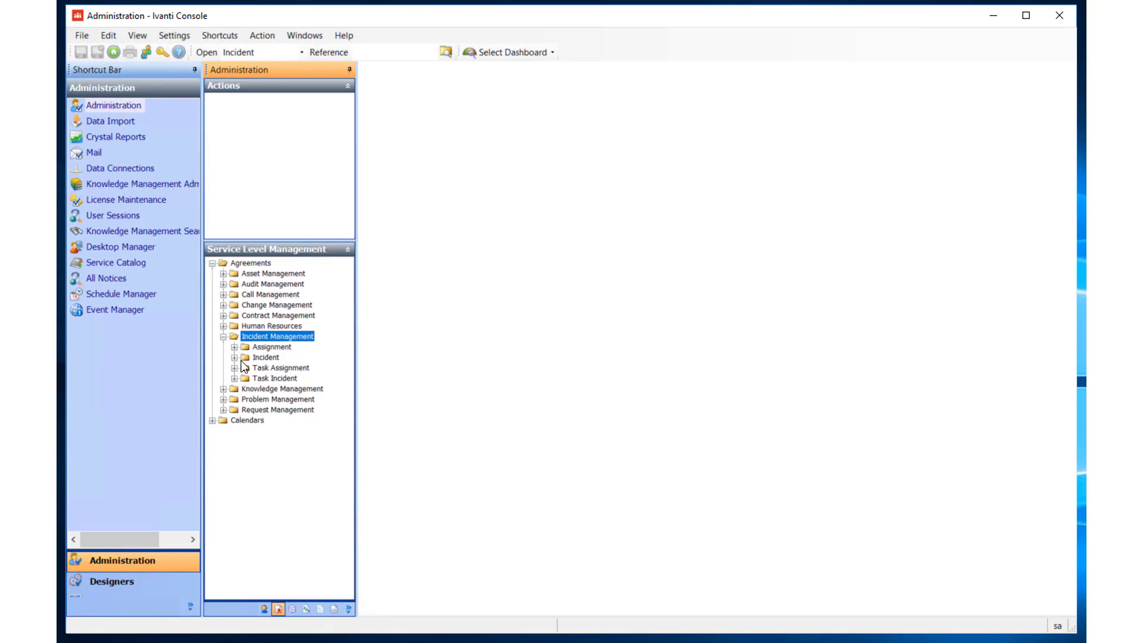
pyautogui.click(235, 358)
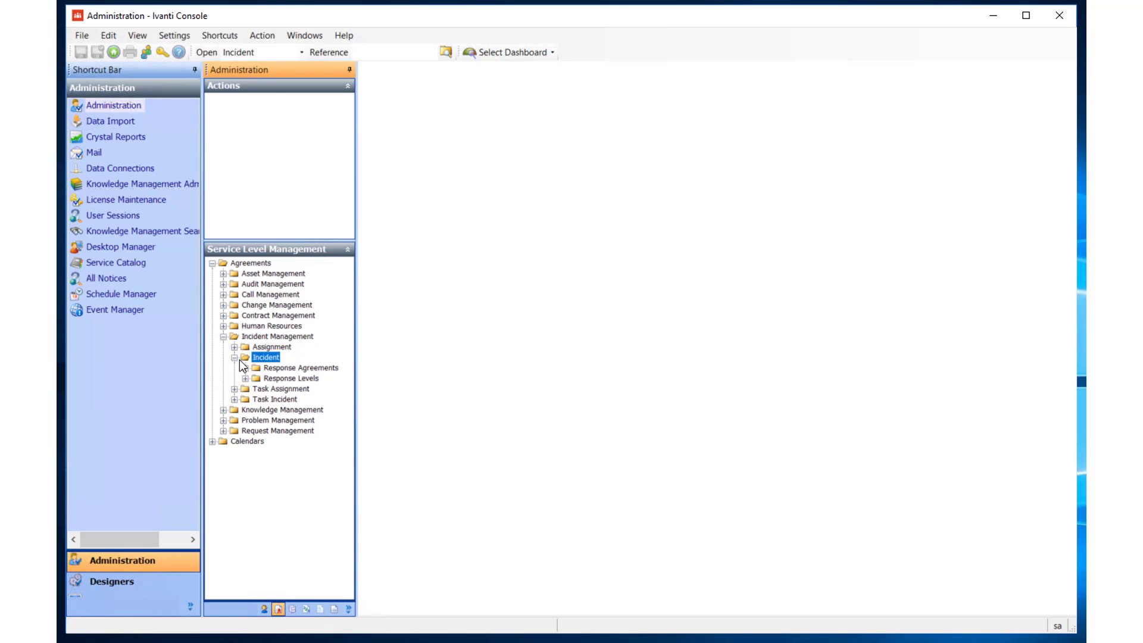
pyautogui.click(278, 369)
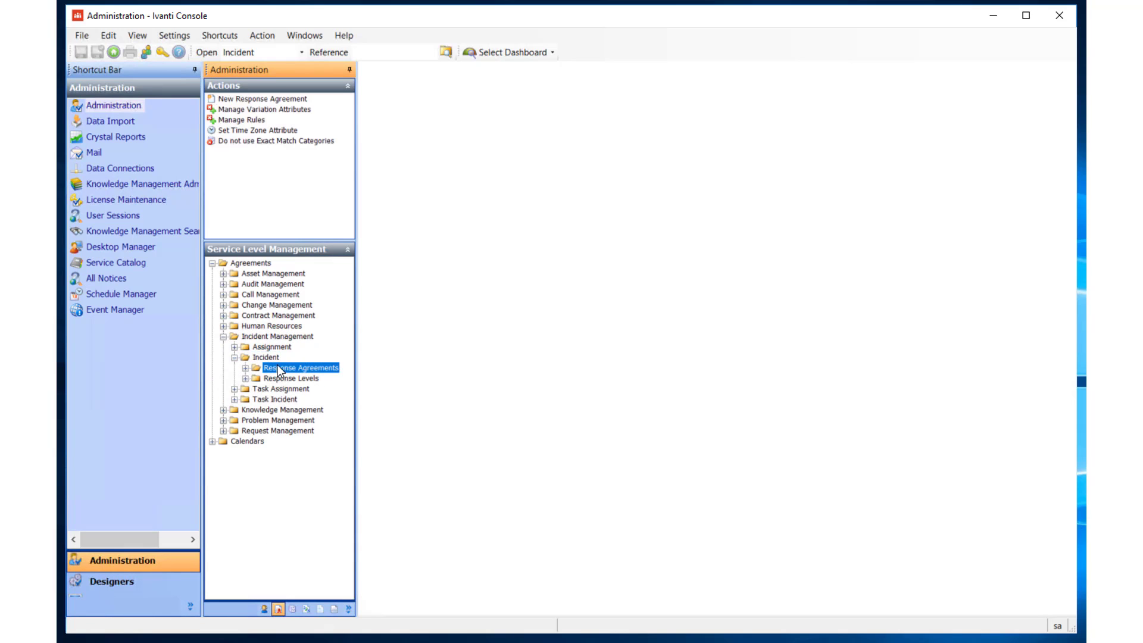
pyautogui.click(249, 121)
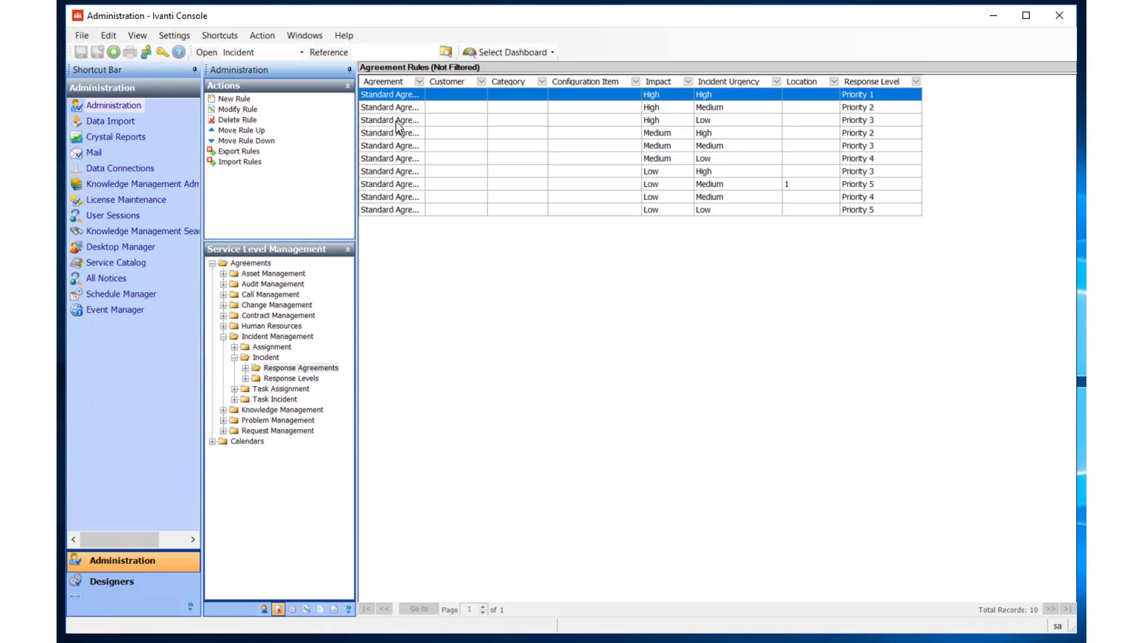
pyautogui.moveTo(425, 84); pyautogui.dragTo(458, 89)
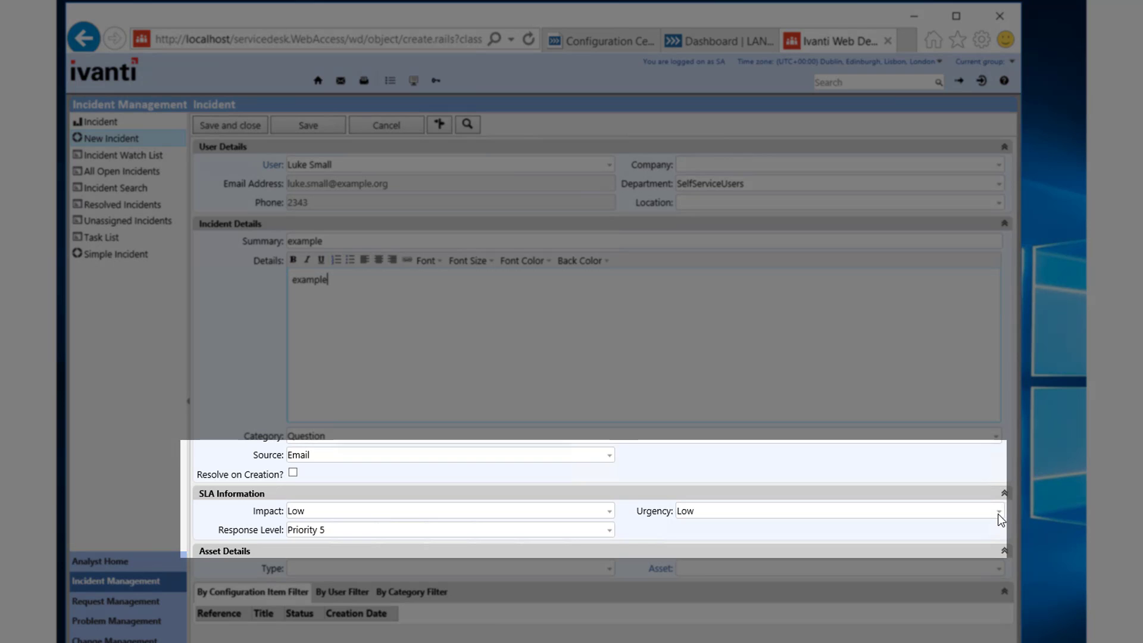
# - With urgency Medium, set location to 1 and then clear it, leaving Priority 4
pyautogui.click(998, 513)
pyautogui.click(858, 490)
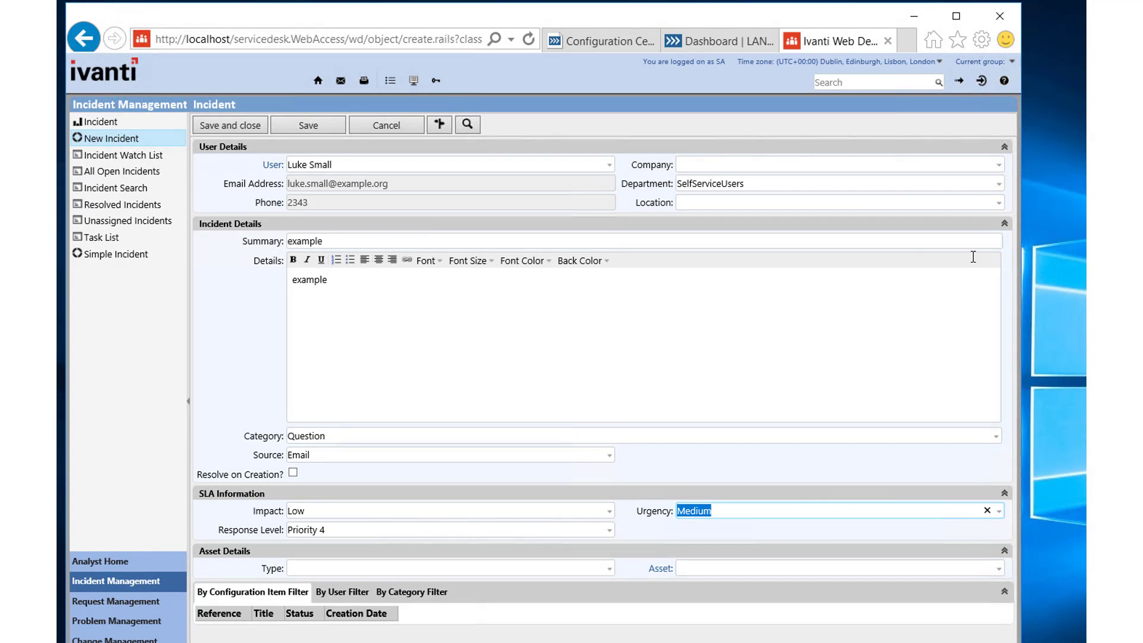
pyautogui.click(998, 202)
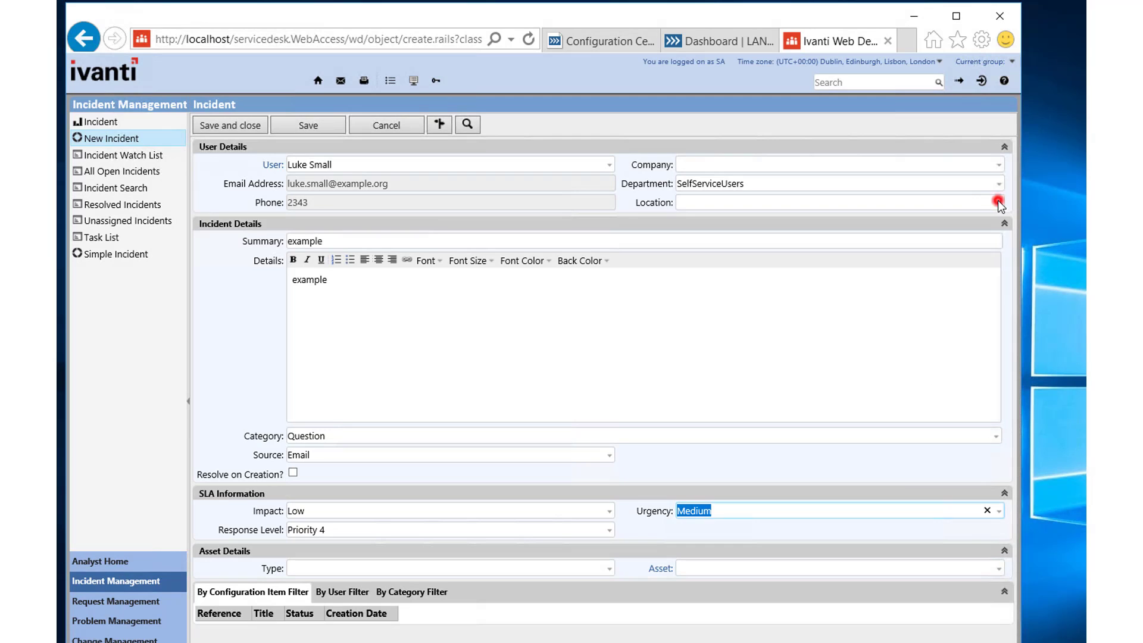
pyautogui.click(889, 234)
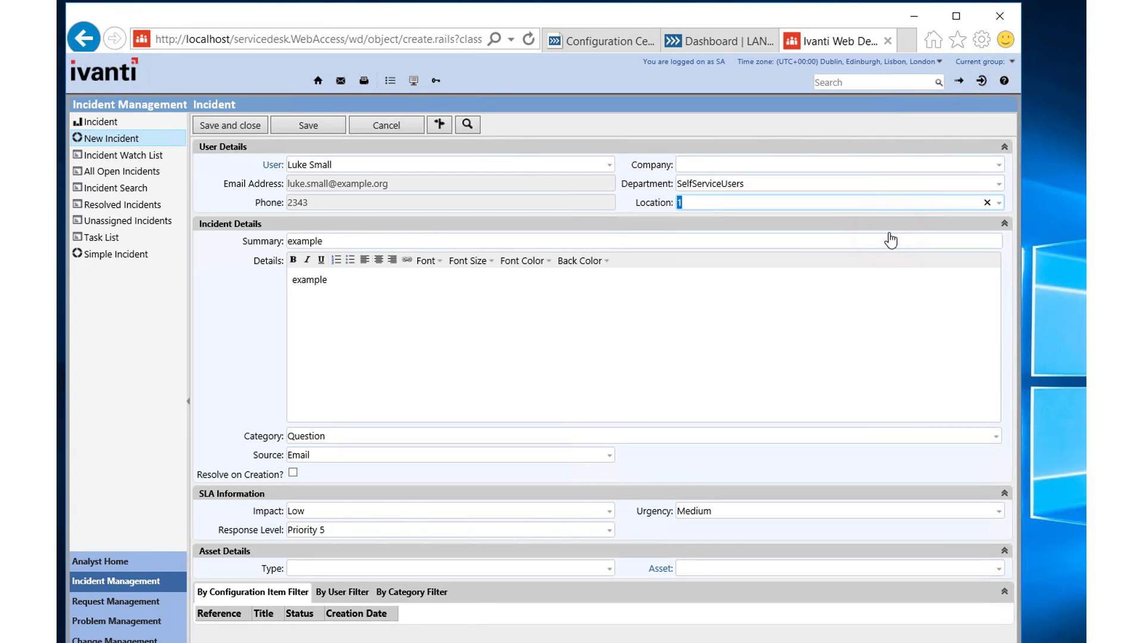
pyautogui.click(999, 202)
pyautogui.click(924, 221)
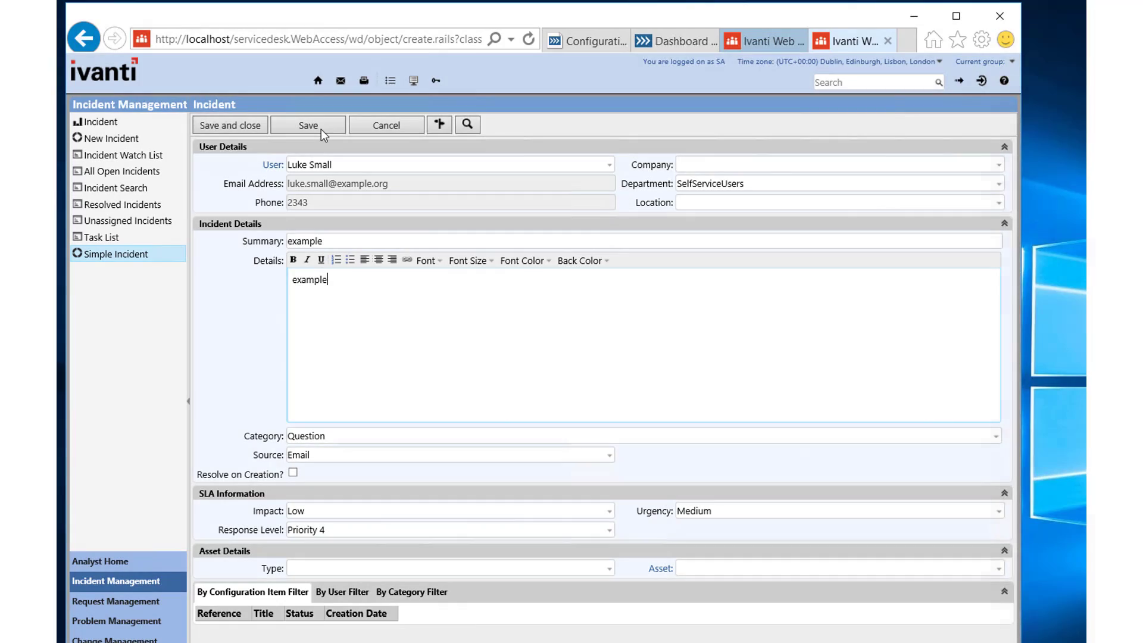
# - Save the incident, view and close its workflow diagram, and run the Remote incident action
pyautogui.click(321, 130)
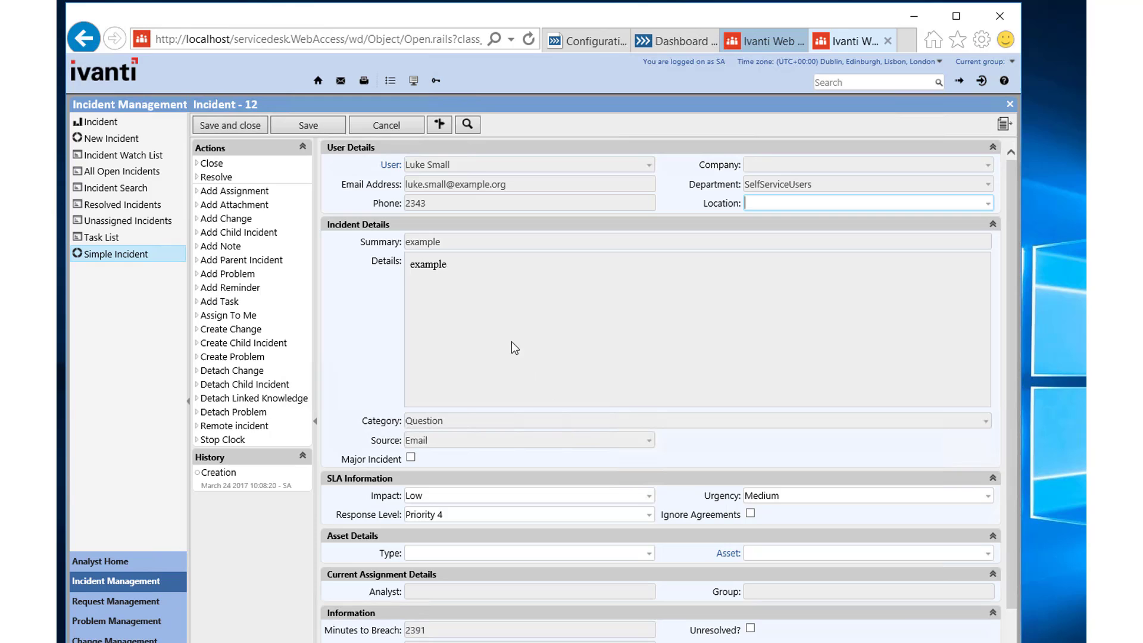
pyautogui.click(439, 124)
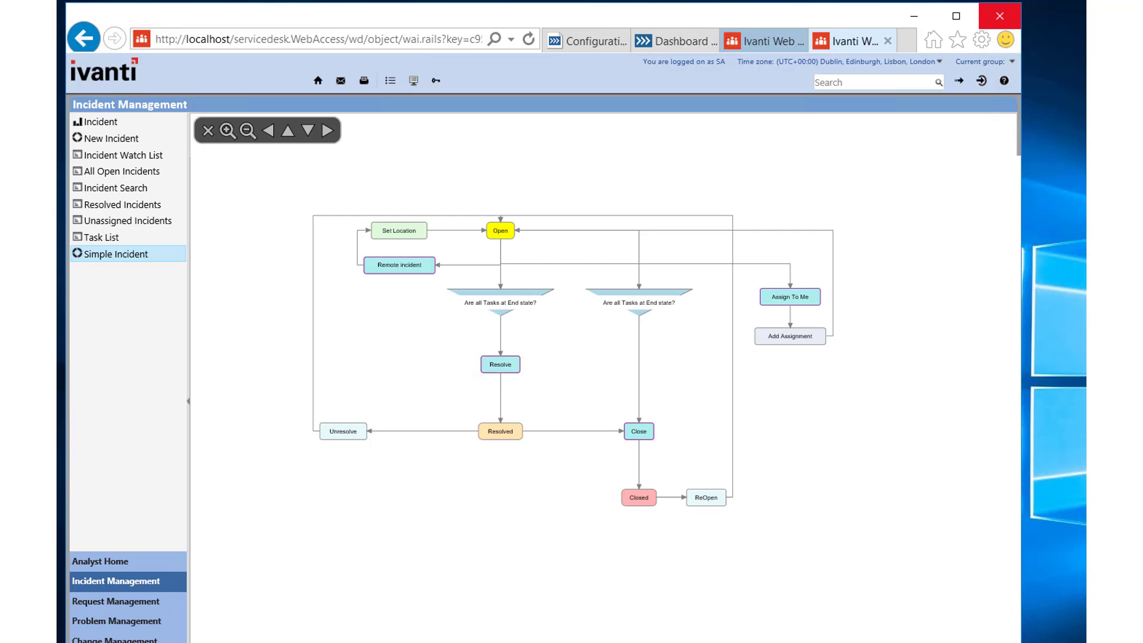
pyautogui.click(207, 130)
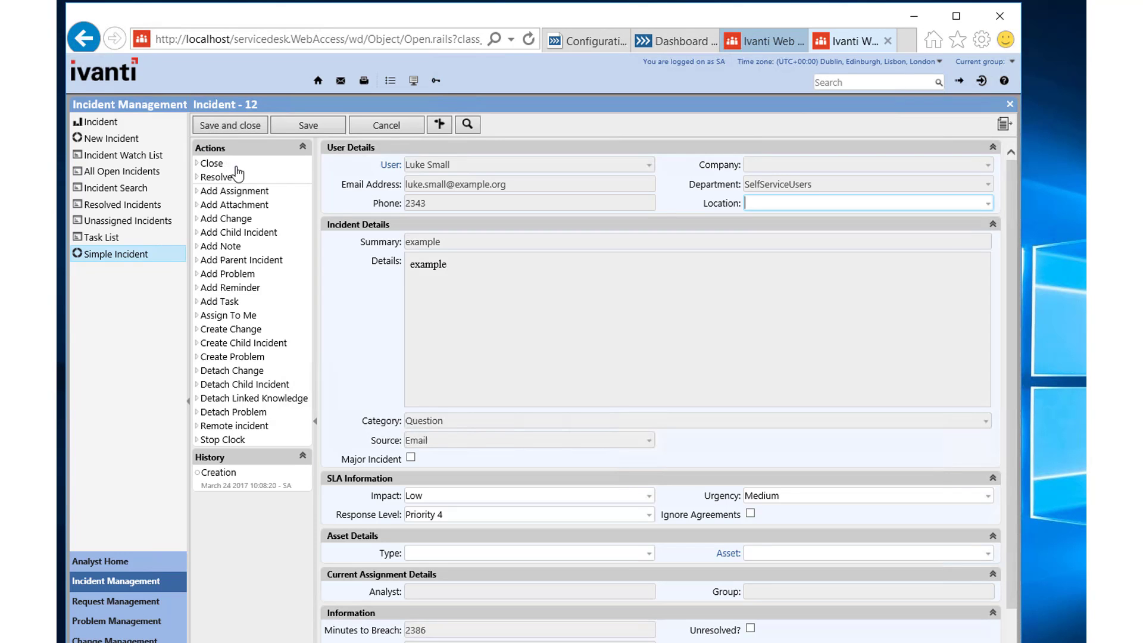
pyautogui.click(258, 430)
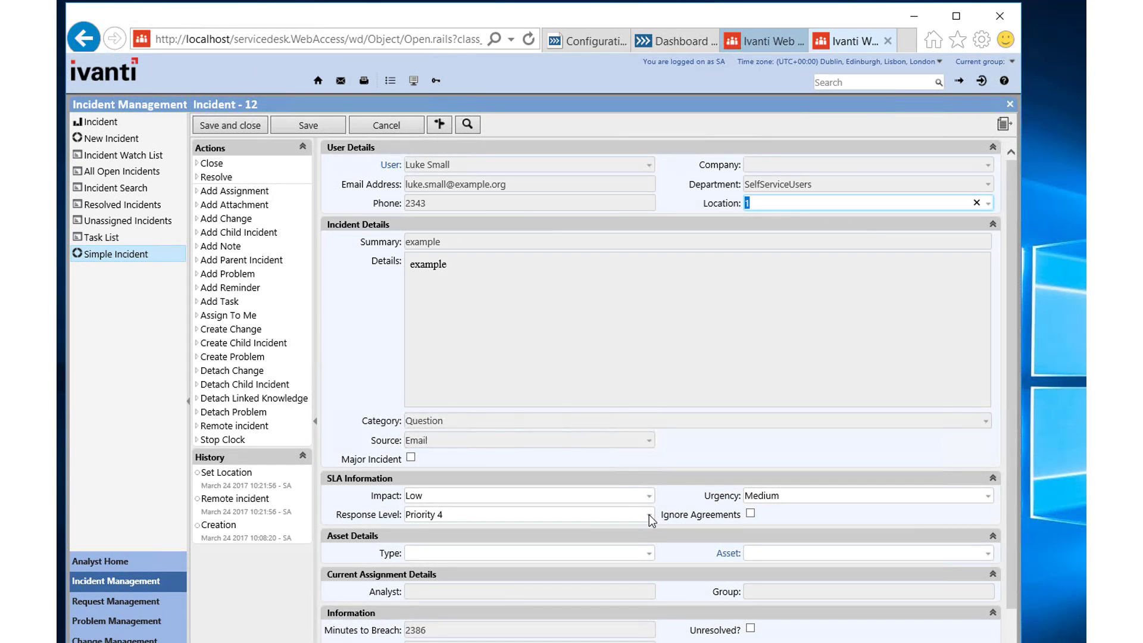
# - Set Incident 12's Response Level to Priority 5
pyautogui.click(650, 516)
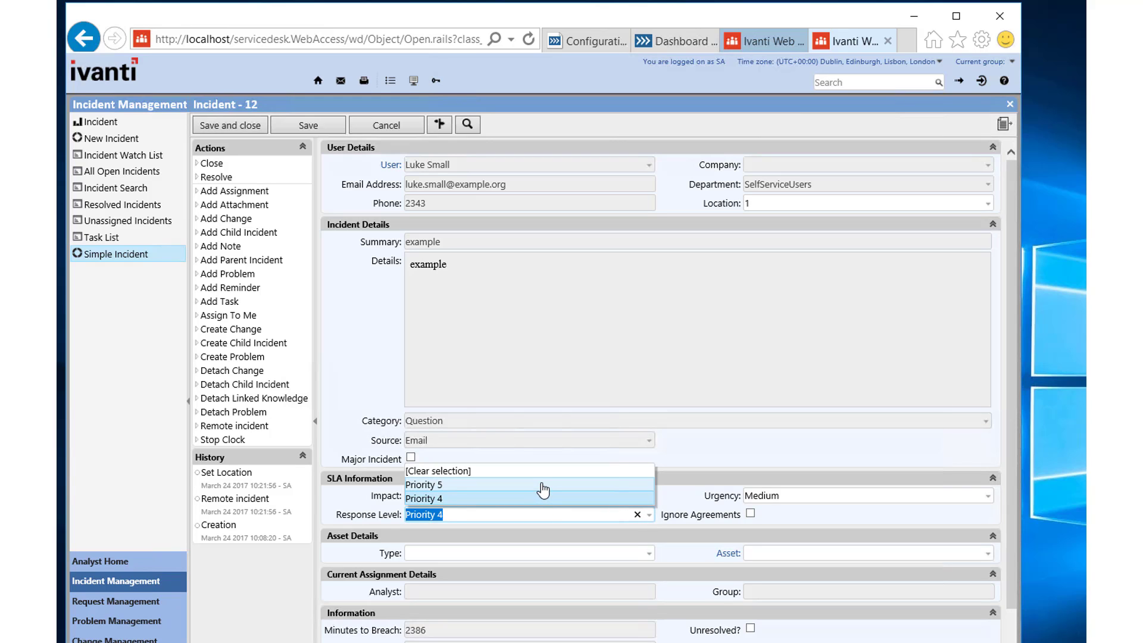
pyautogui.click(543, 485)
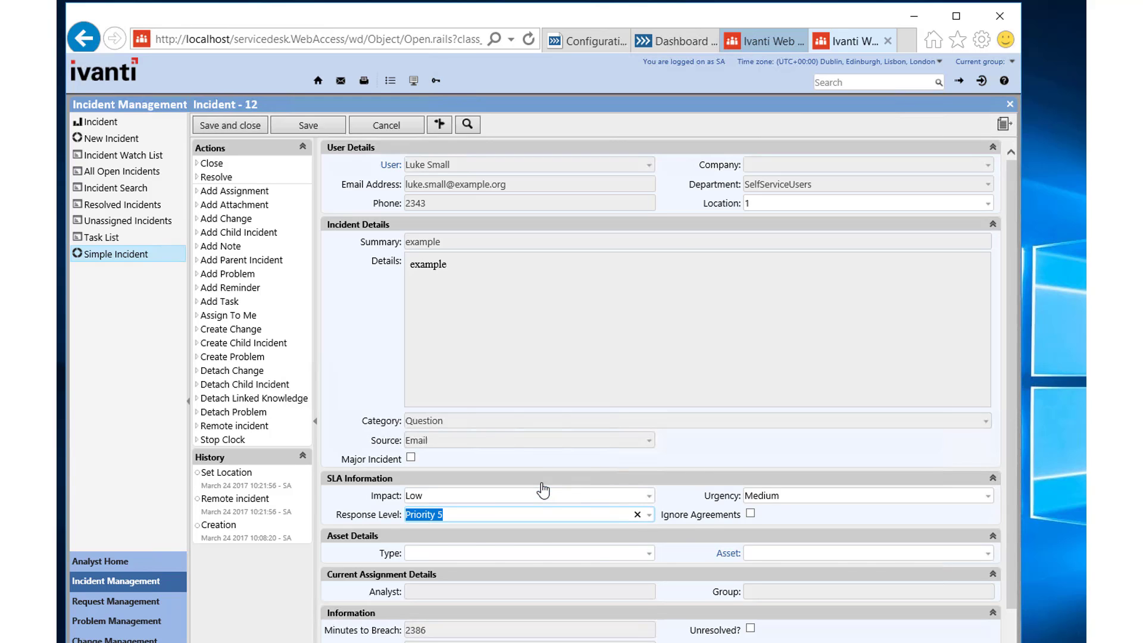